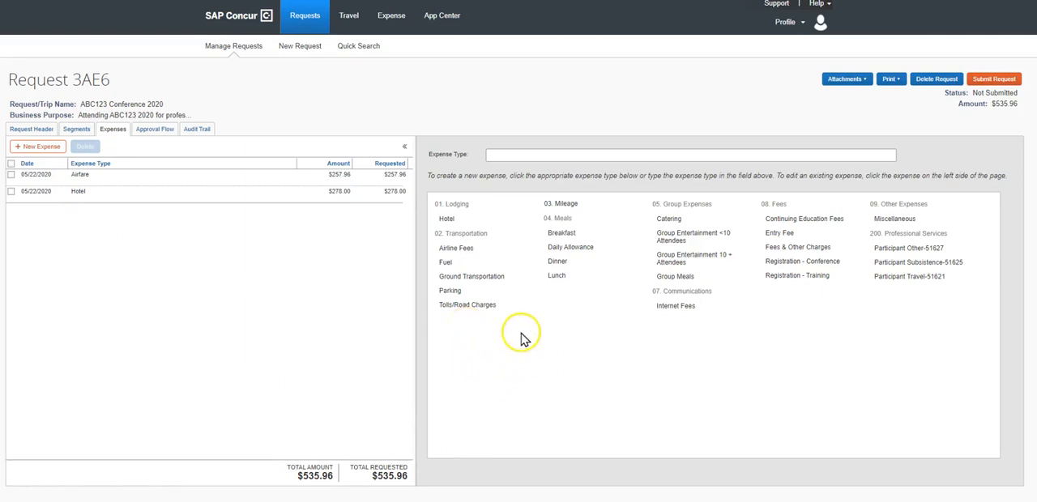
Step: Review the details of the existing Airfare and Hotel expenses and the request's travel segments
left_click(118, 177)
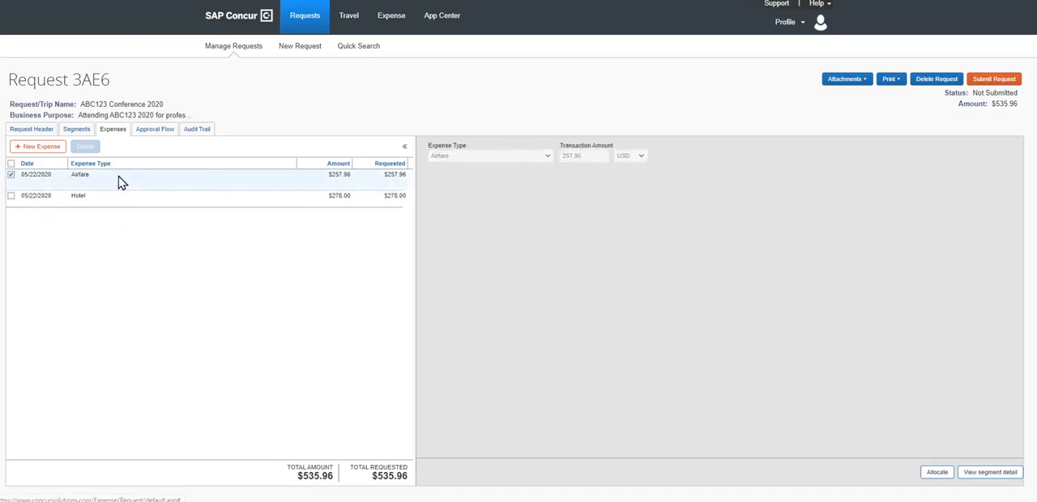
left_click(118, 207)
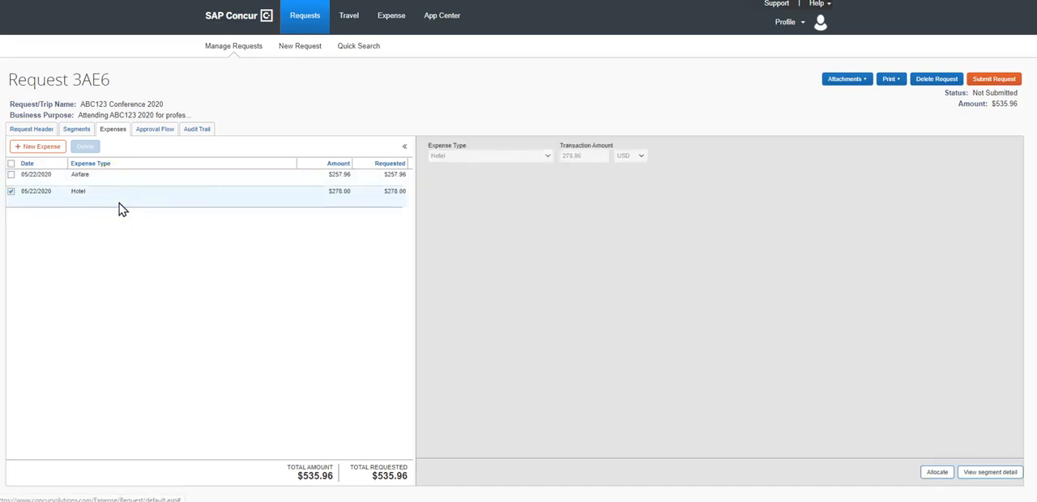
left_click(126, 183)
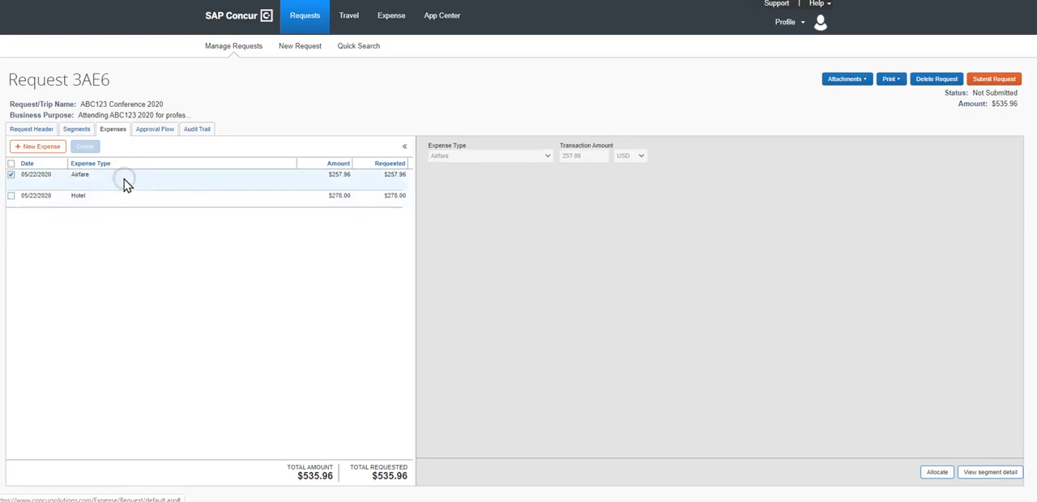
left_click(78, 132)
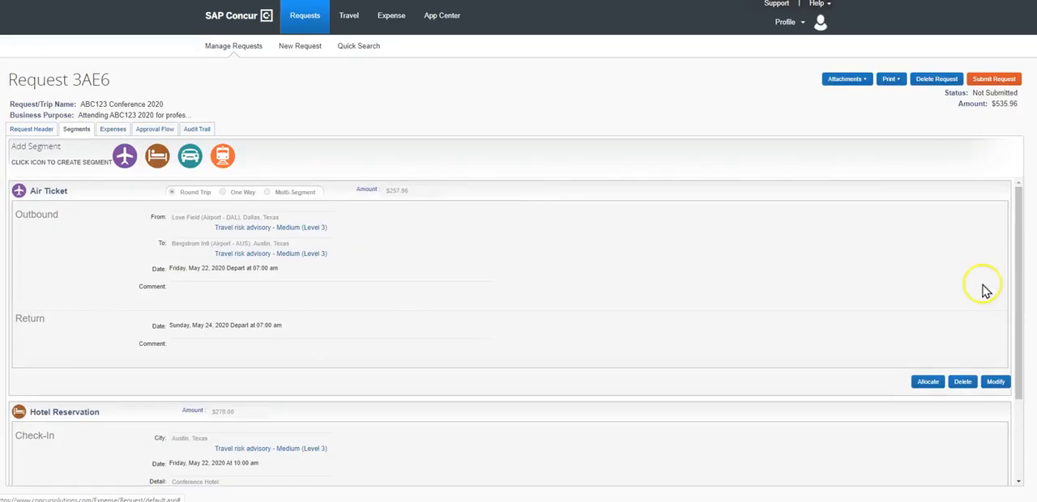
Step: Start a Ground Transportation expense described as "Lyft from airport to hotel, round trip" with an amount of 50.00 USD
left_click(115, 132)
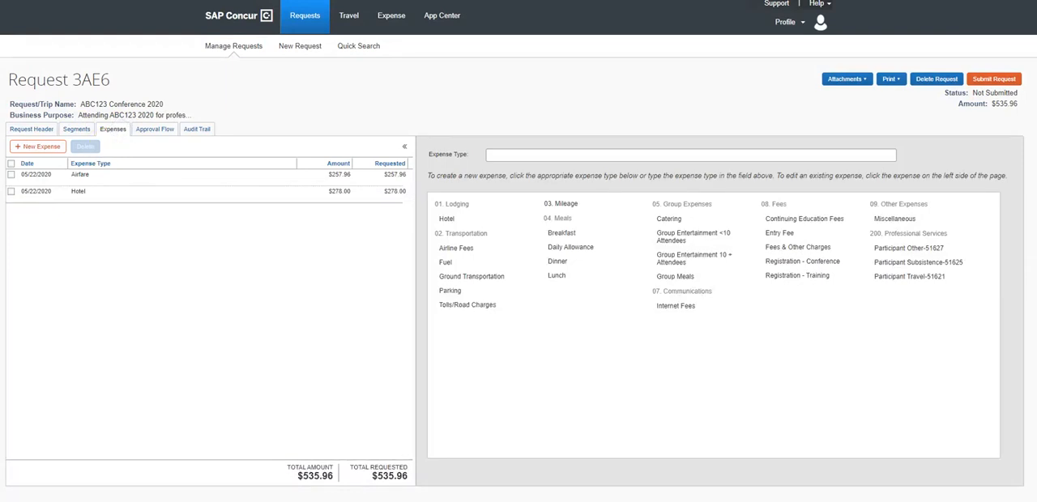
left_click(486, 284)
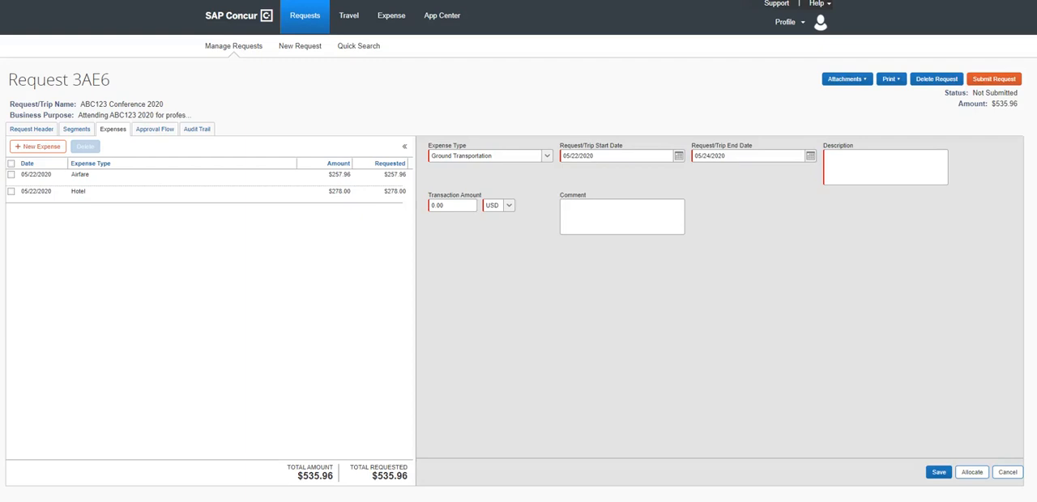
left_click(863, 162)
type("Lyft from airport to hotel, round trip")
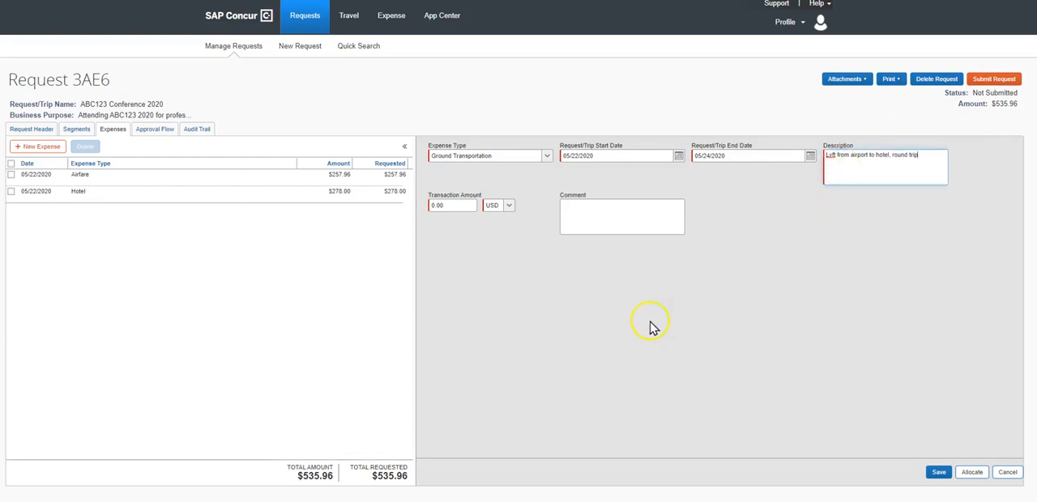
left_click(458, 205)
left_click(475, 258)
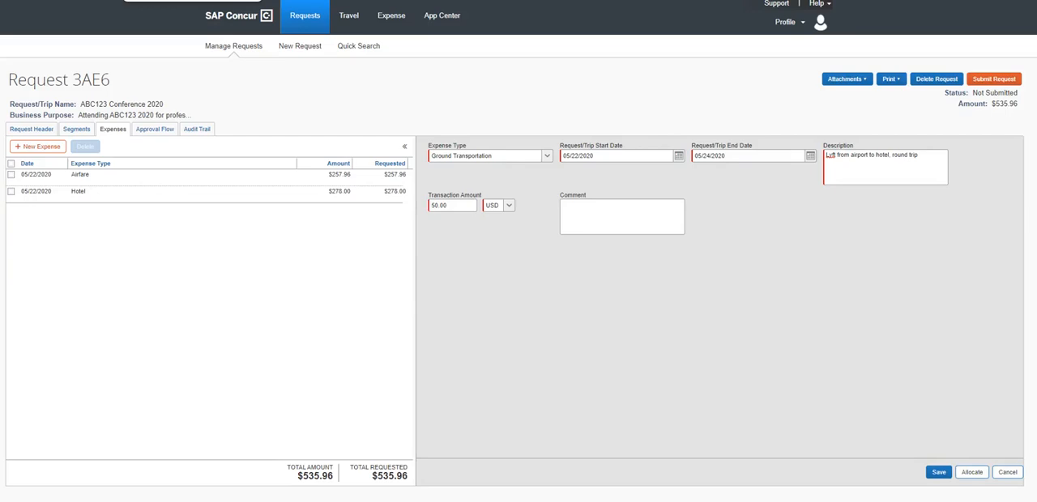
Step: Check Lyft's fare estimate from Austin-Bergstrom International Airport to the Courtyard by Marriott, and save the Ground Transportation expense in SAP Concur
left_click(193, 1)
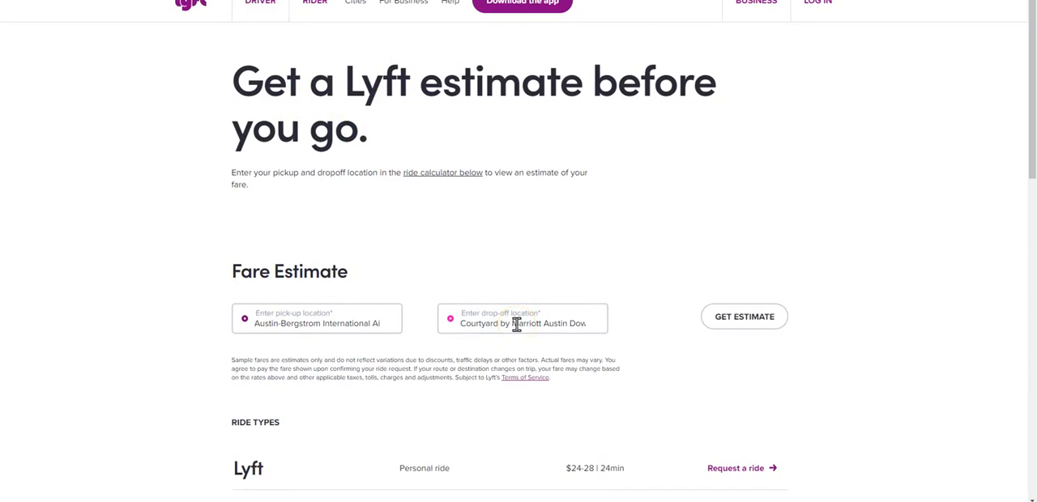
scroll(516, 323, "down", 3)
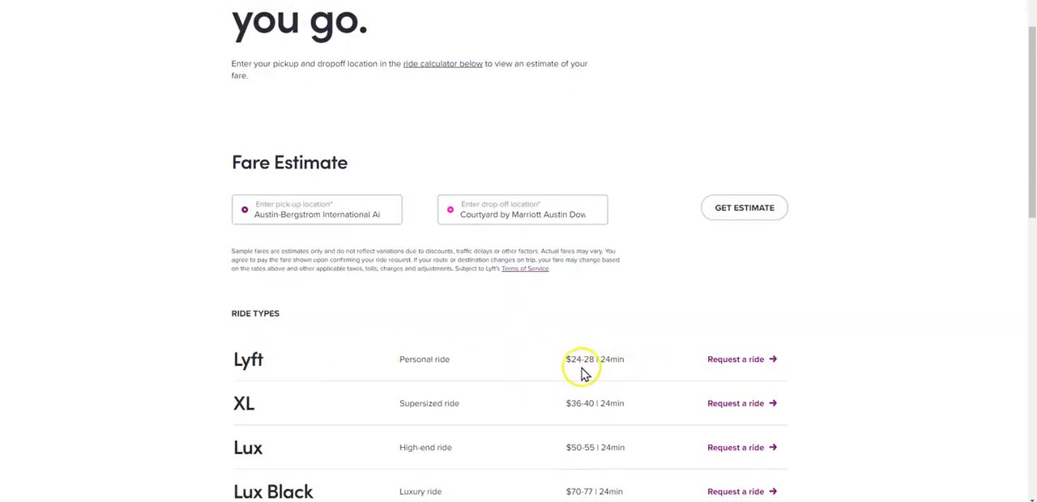
scroll(618, 326, "down", 1)
scroll(618, 325, "up", 1)
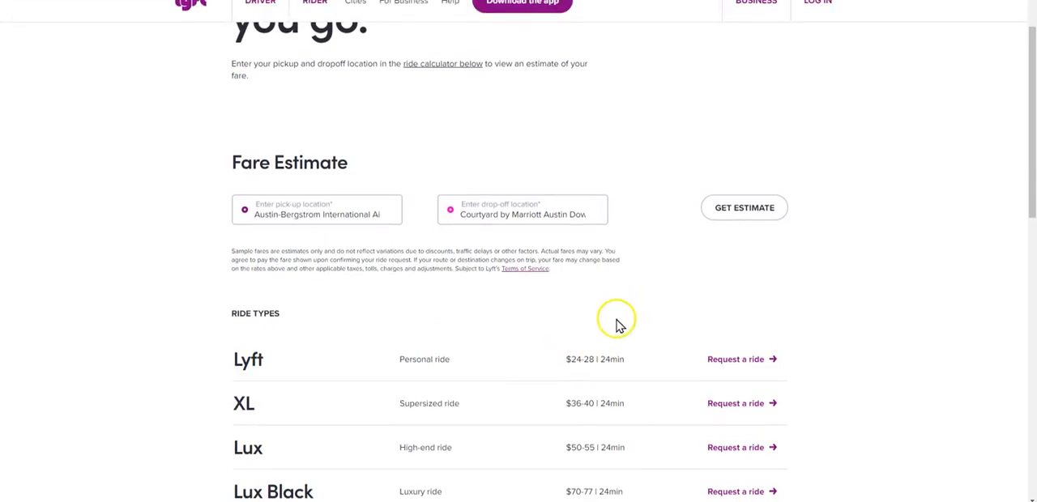
scroll(616, 324, "up", 3)
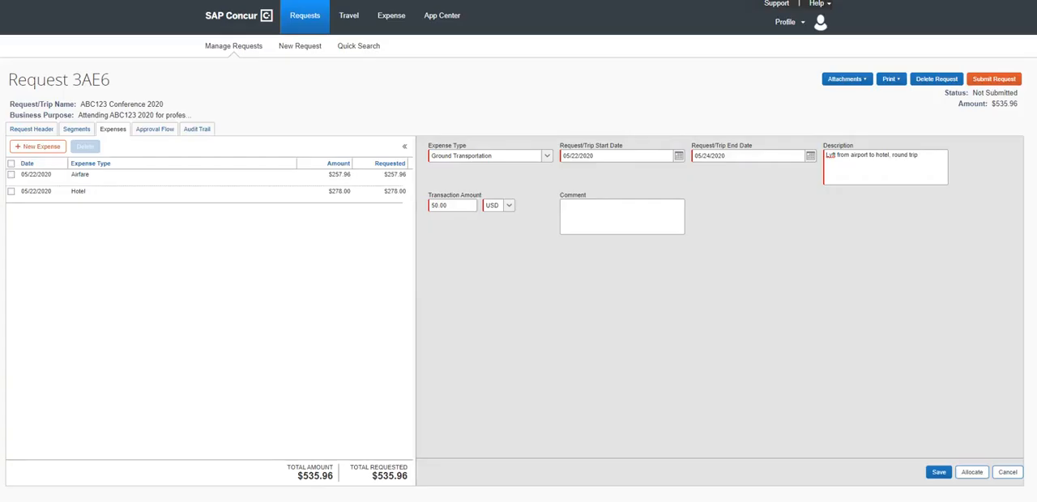
left_click(938, 473)
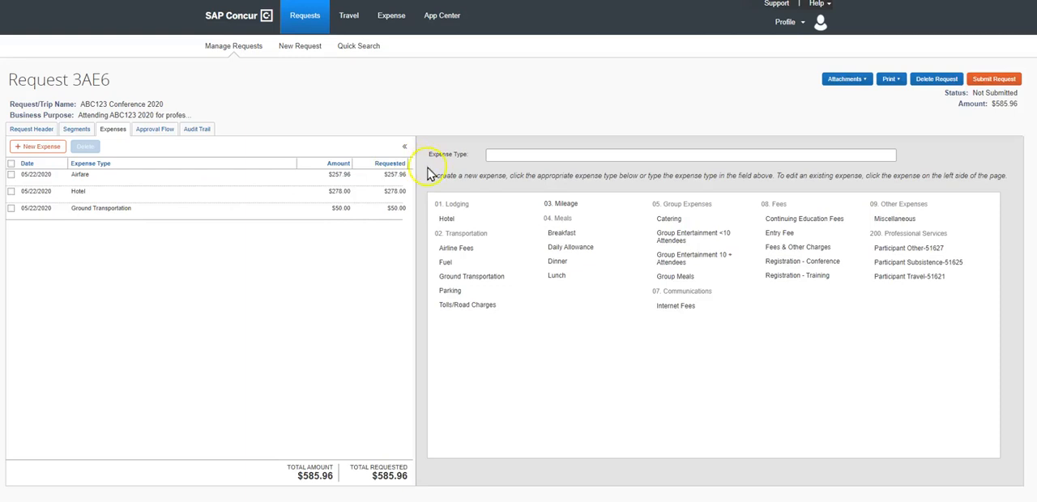
Step: Add a Daily Allowance expense described as "saving actual receipts. Saturday night reception dinner provided" and save it
left_click(568, 250)
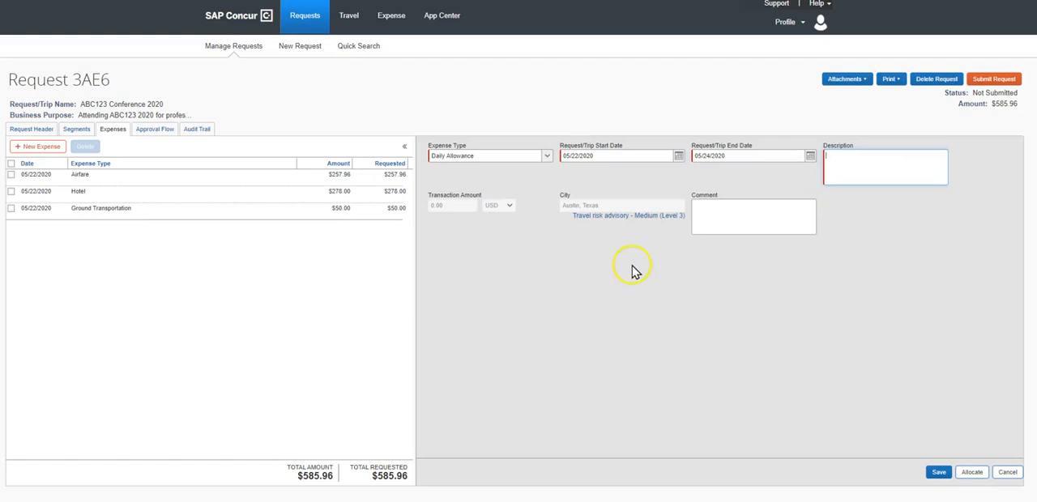
left_click(860, 168)
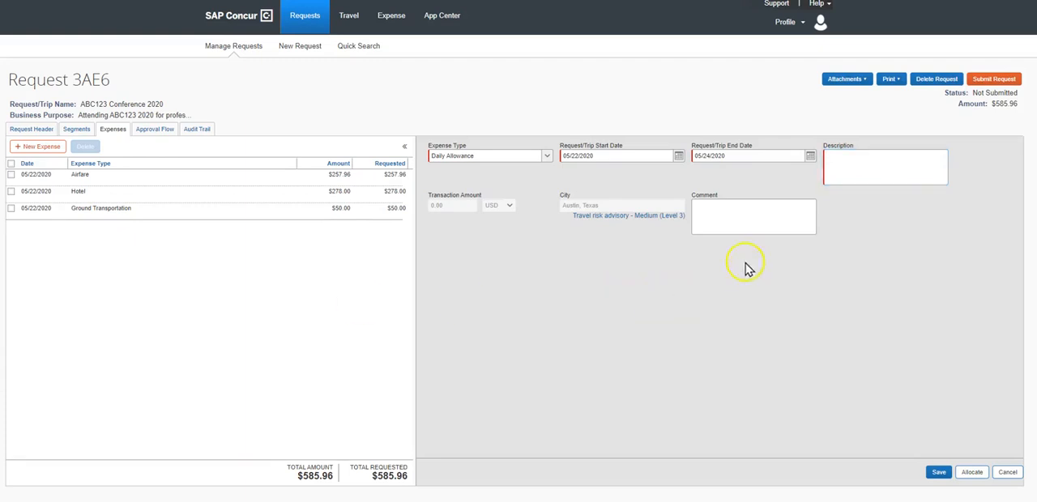
type("saving actual receipts, Saturday night reception dinner provided")
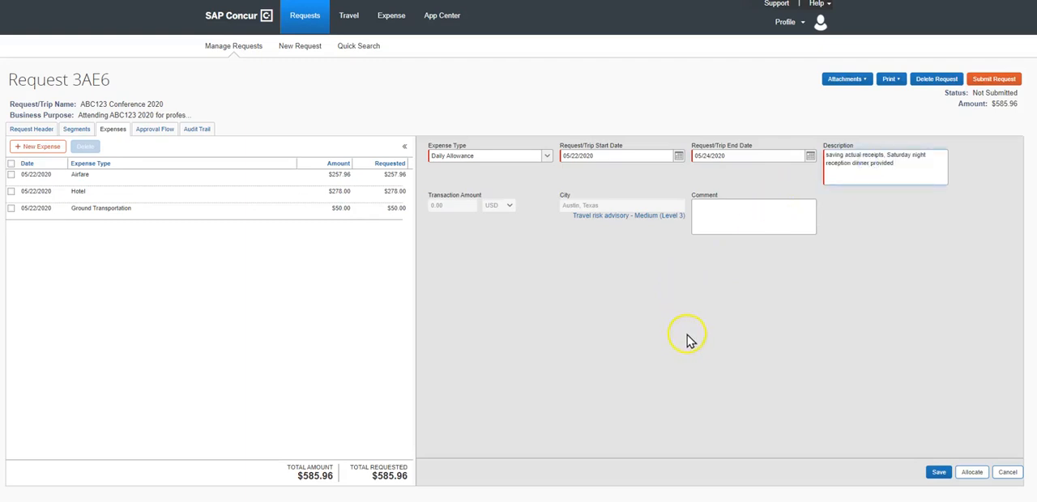
left_click(938, 477)
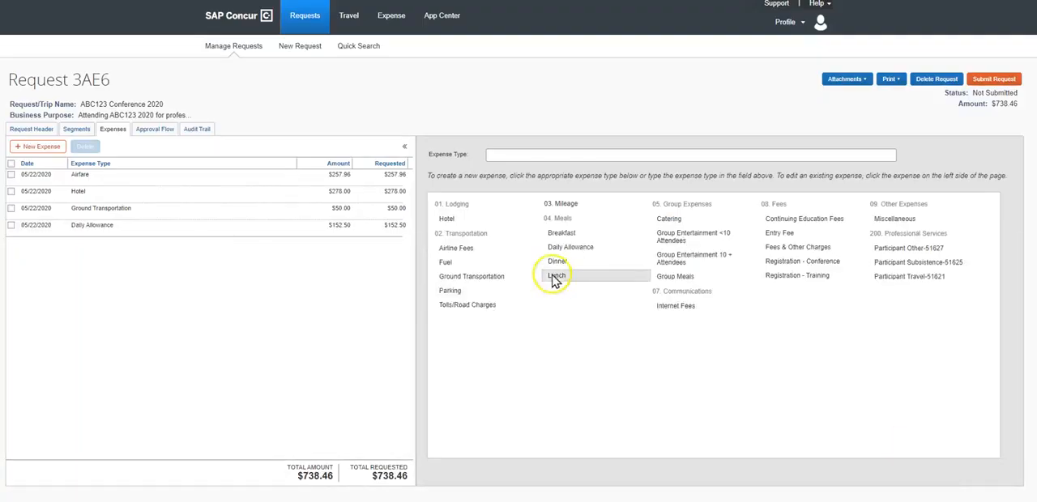
Step: Review the saved Daily Allowance, Ground Transportation and Hotel entries in the expense list
left_click(341, 233)
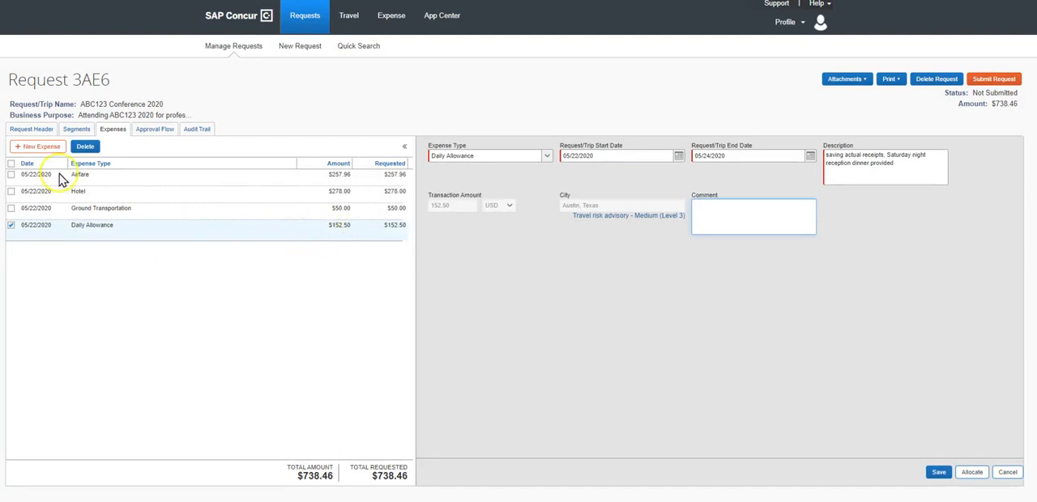
left_click(113, 208)
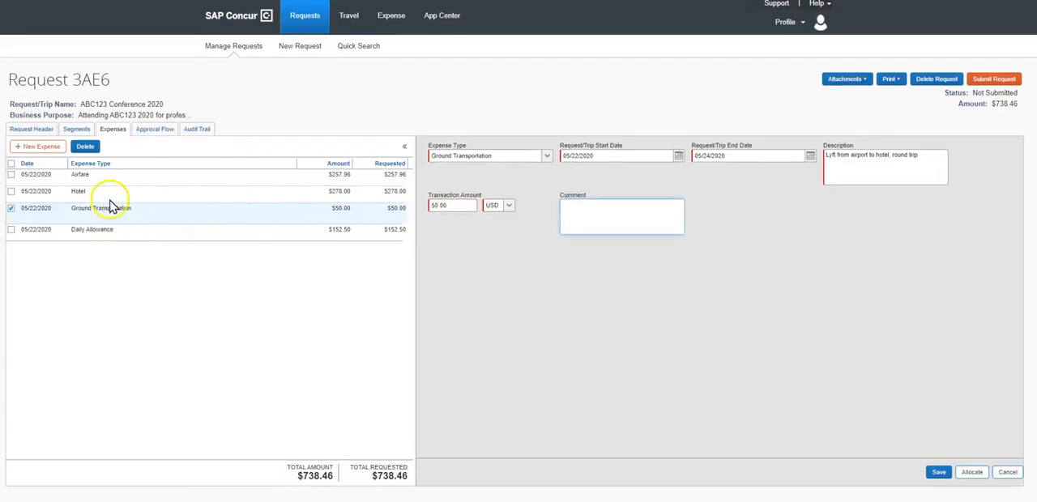
left_click(111, 195)
left_click(111, 217)
left_click(439, 208)
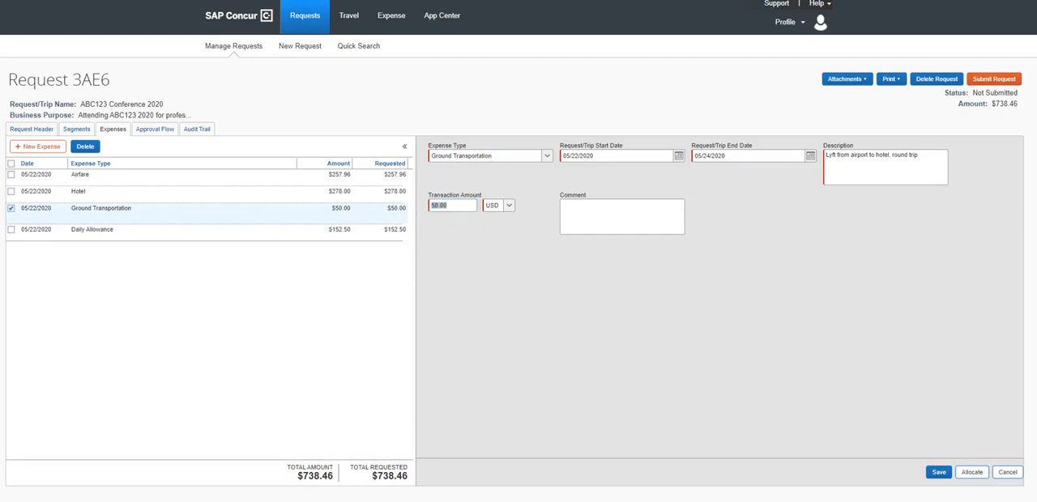
Step: Add and save a Mileage expense with a distance of 57 and the description "RT mileage to airport and back."
left_click(47, 149)
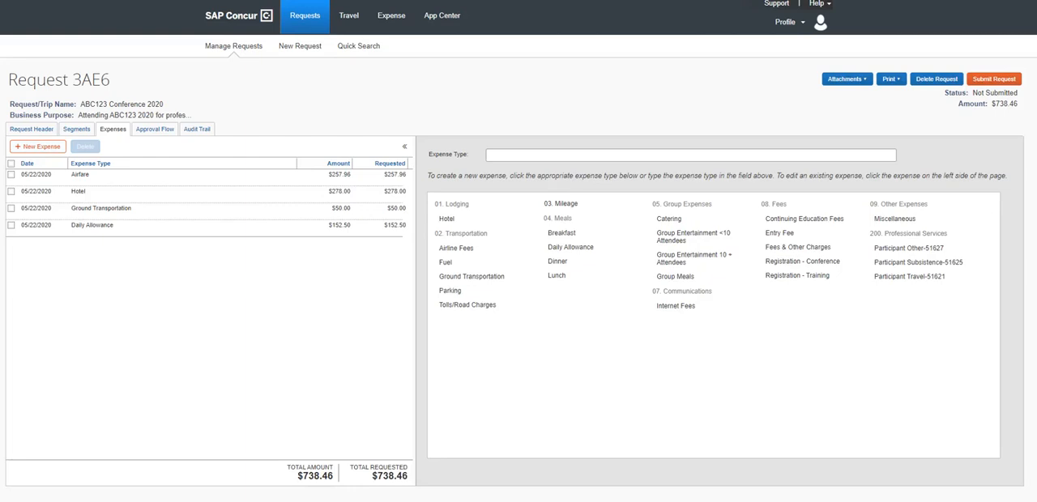
left_click(565, 204)
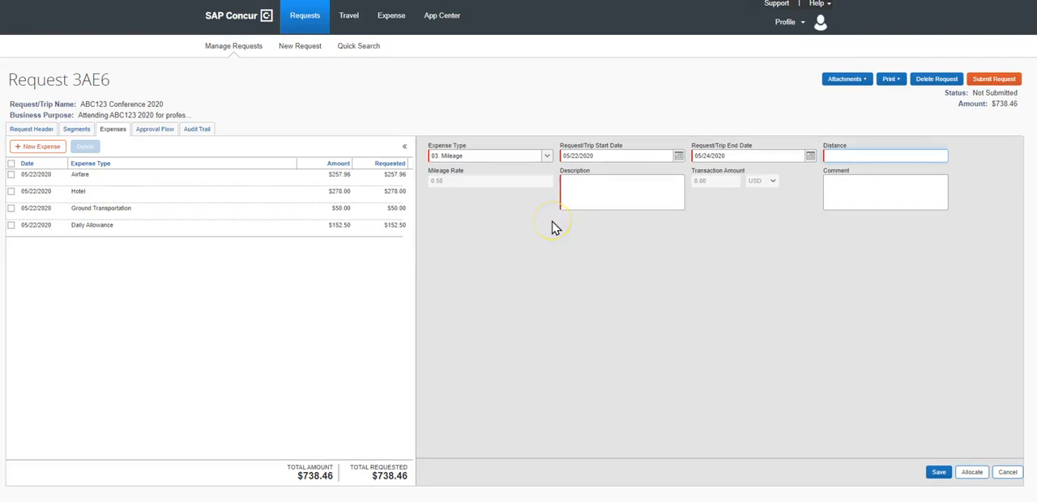
left_click(851, 159)
type("57")
left_click(750, 340)
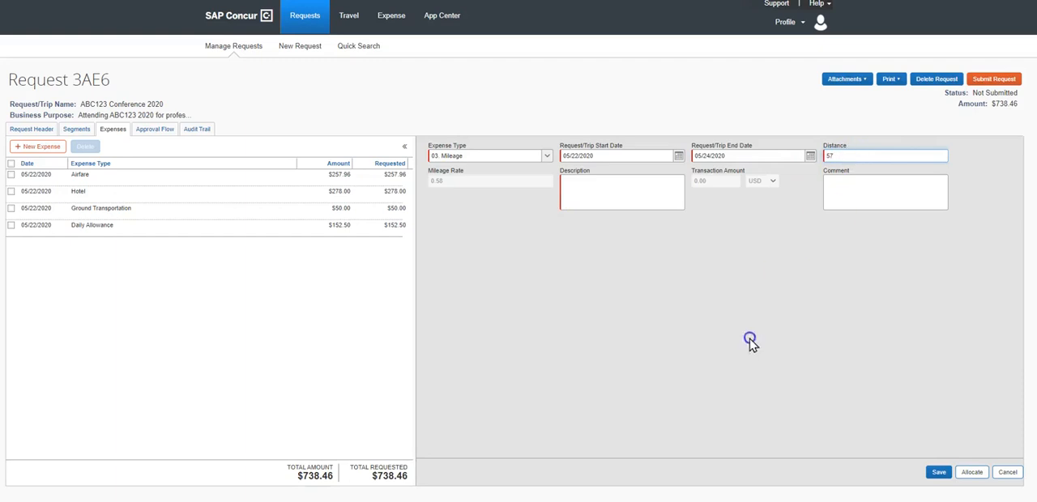
left_click(608, 196)
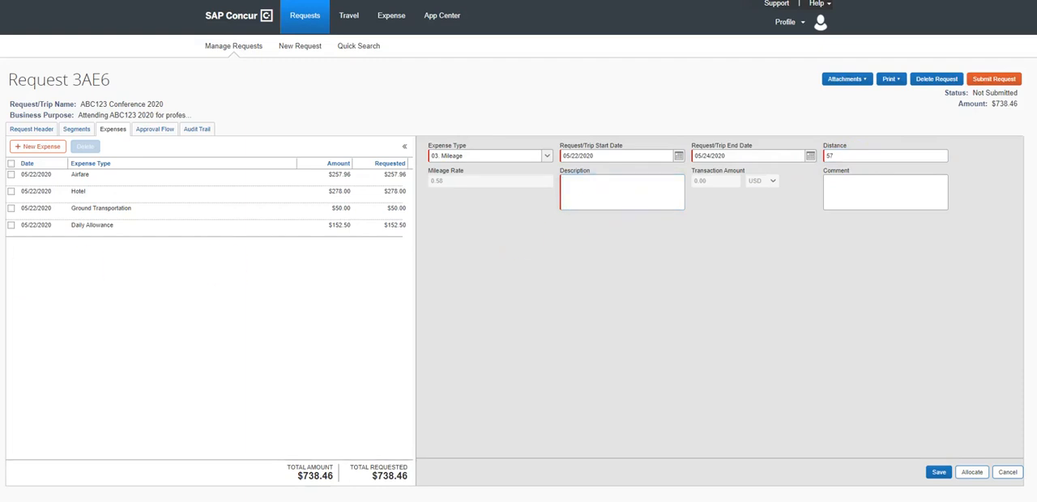
left_click(624, 185)
type("RT mileage to airport and back.")
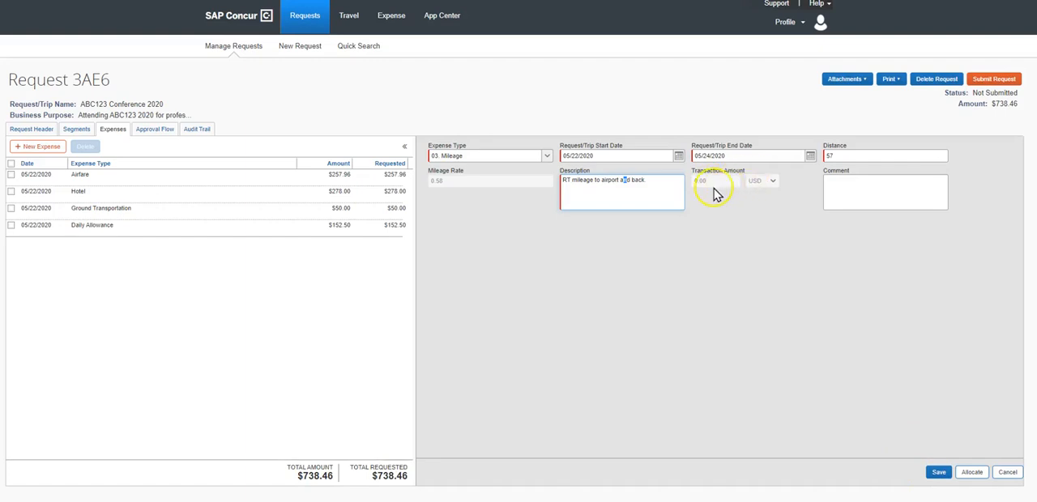
left_click(938, 473)
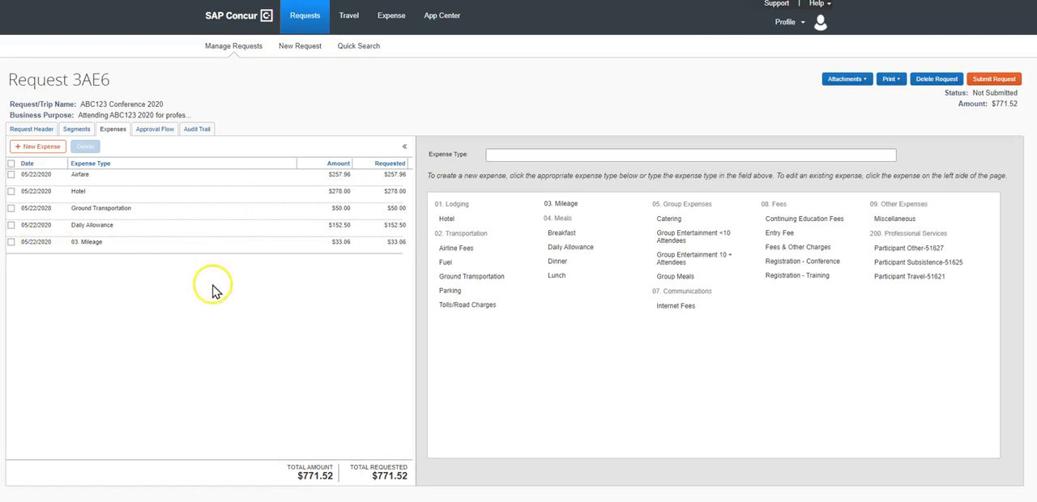
Step: Start a Parking expense with a transaction amount of 30.00 USD
left_click(451, 290)
left_click(455, 207)
type("30")
Step: Describe the Parking expense as "Parking Spot Love field parking" and save it
left_click(882, 164)
type("Parking SPot")
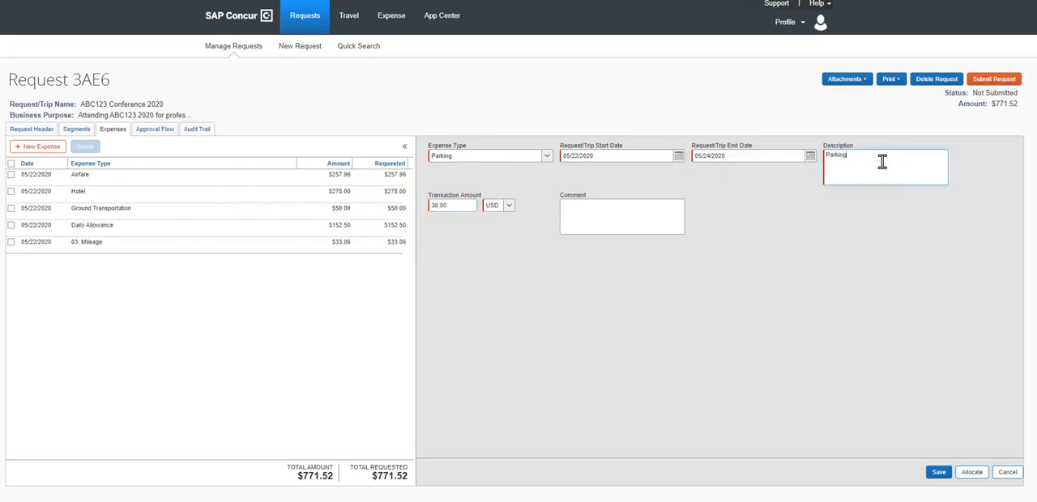
type(" Love Level ")
type("parking")
left_click(853, 154)
key("BackSpace")
type("p")
key("BackSpace")
key("Delete")
type("Sp")
left_click(938, 475)
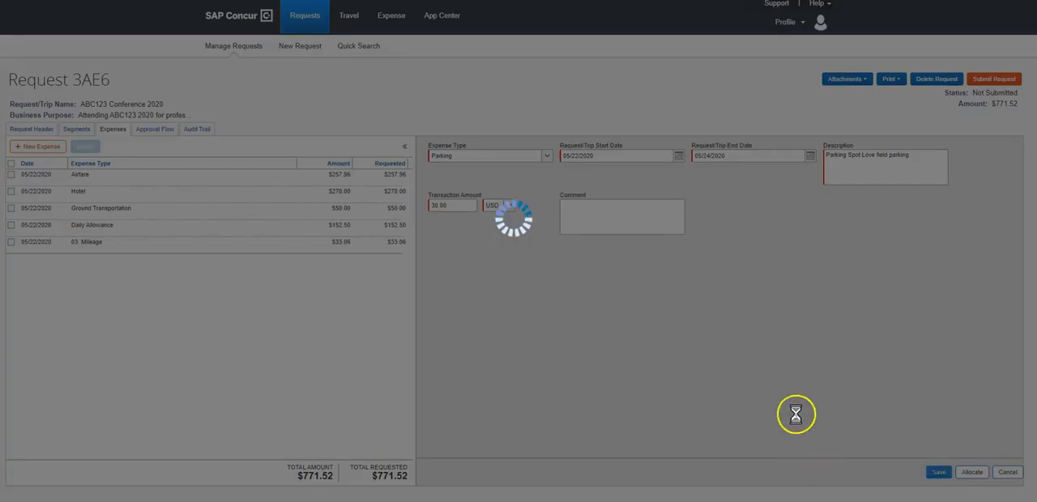